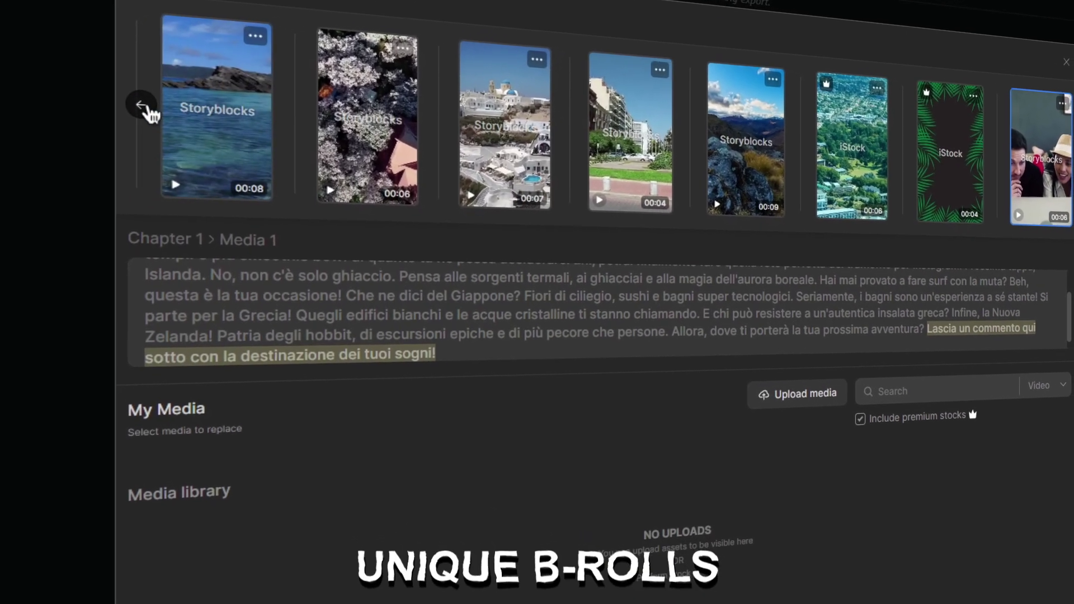
Browse earlier stock clips, swap in the beach clip as replacement media, and generate the video.
click(160, 133)
click(136, 95)
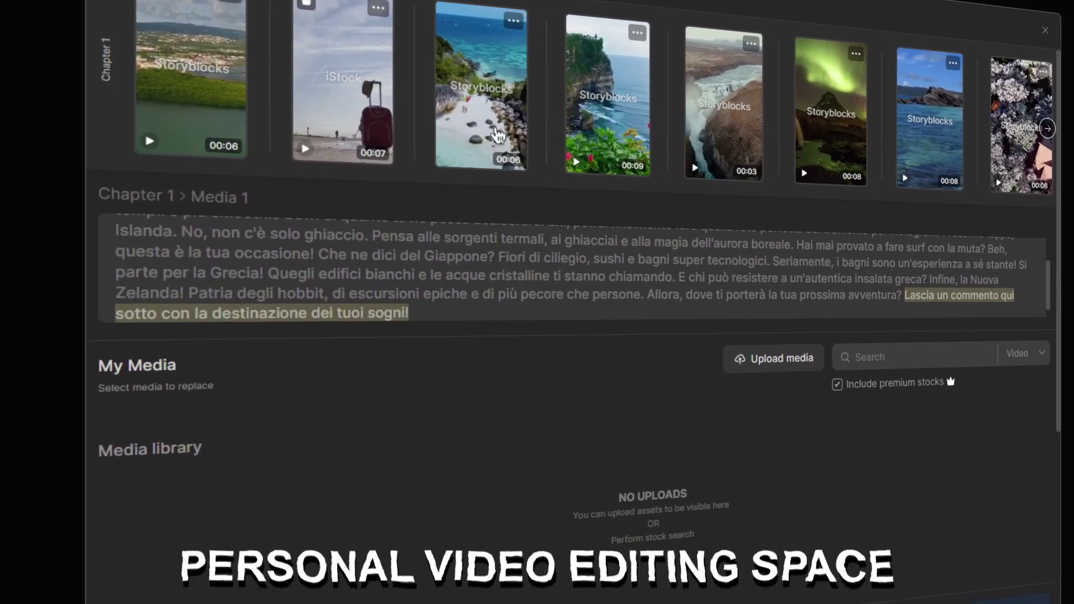
click(488, 111)
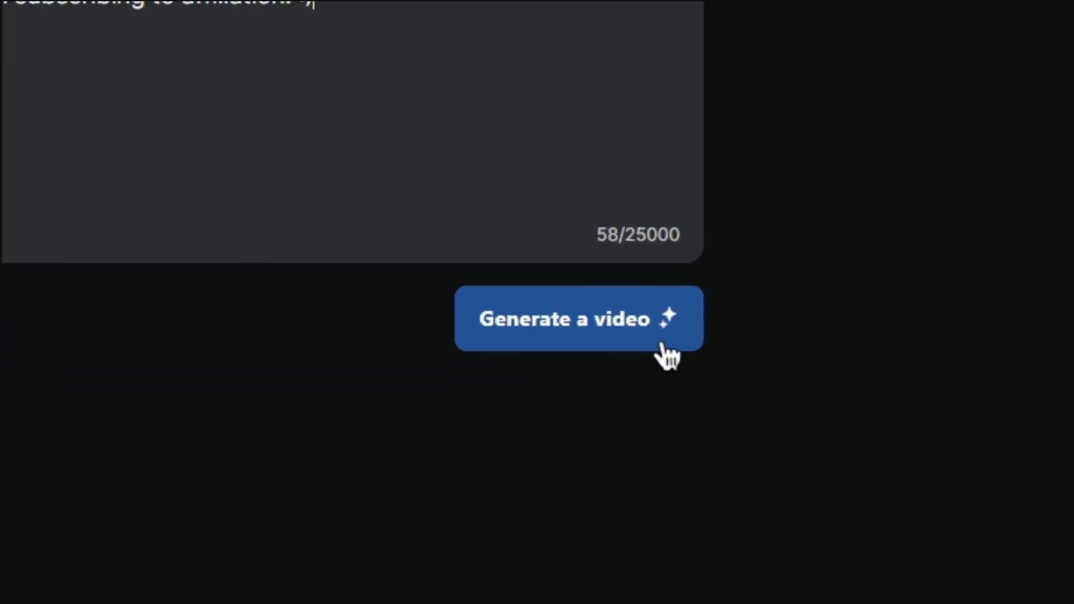
click(663, 353)
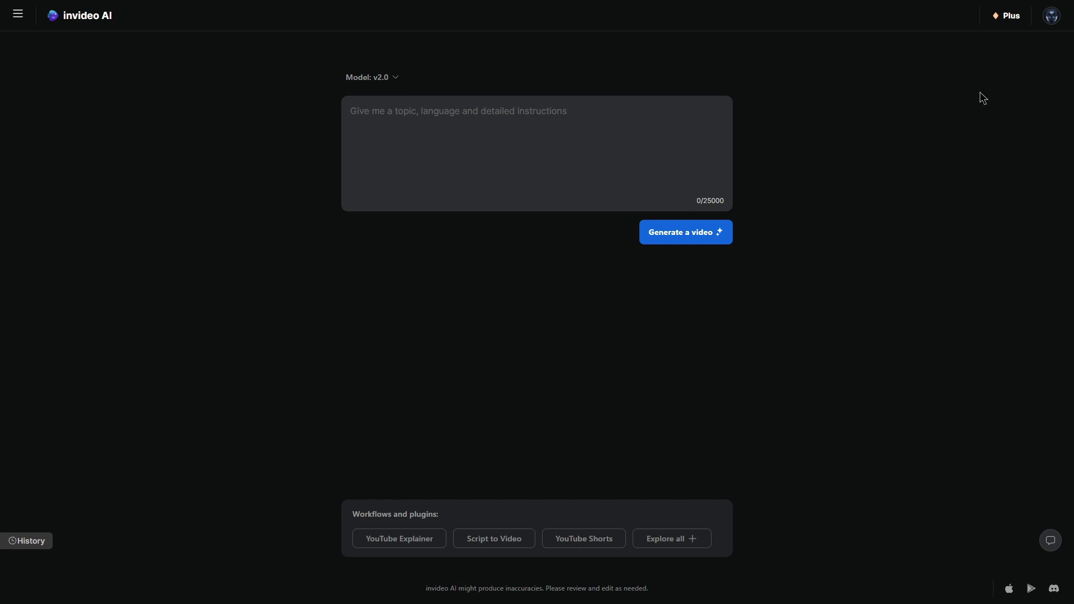
Switch on Beta features in workspace settings and keep invideo AI v2.0 as the model.
click(1054, 17)
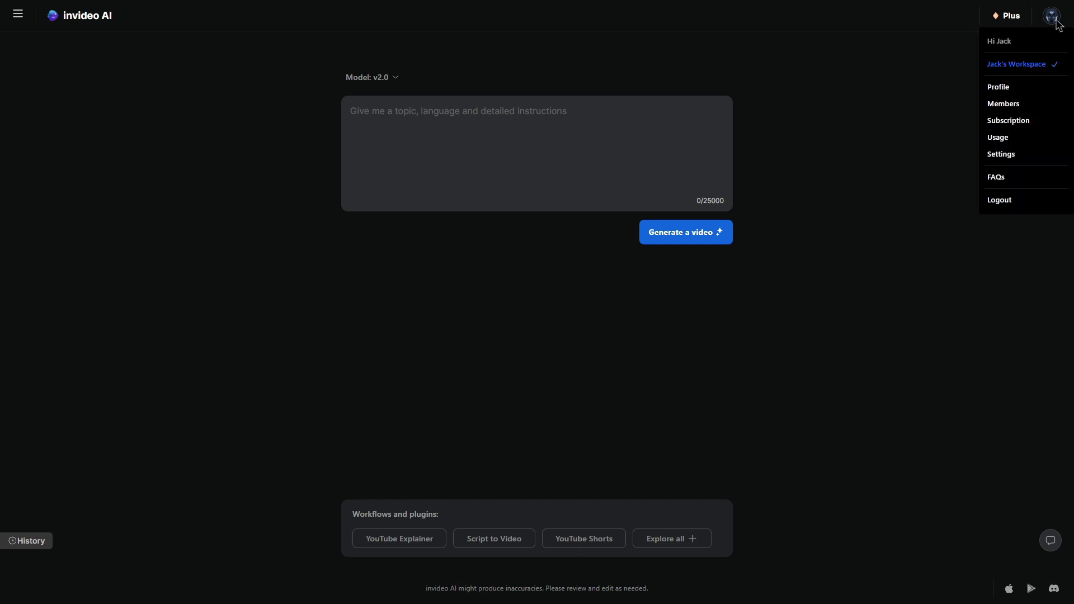
click(1022, 156)
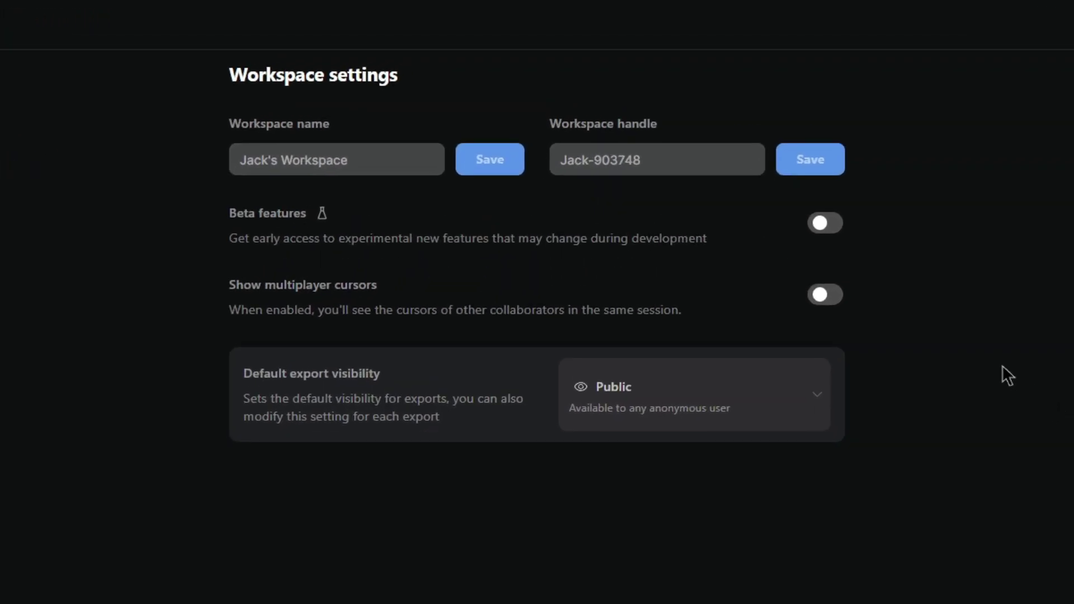
click(834, 227)
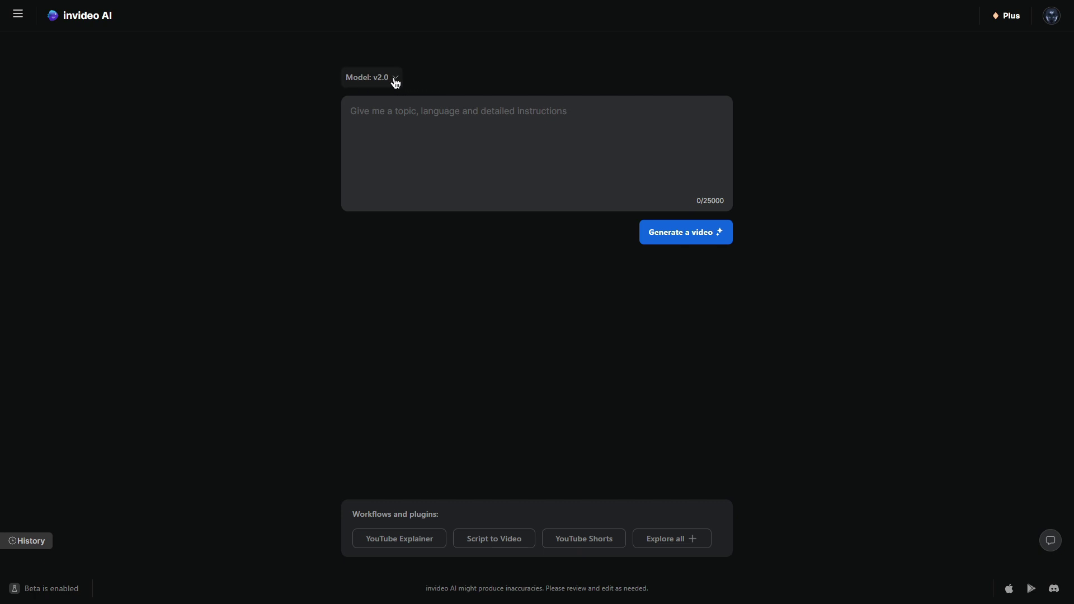
click(393, 80)
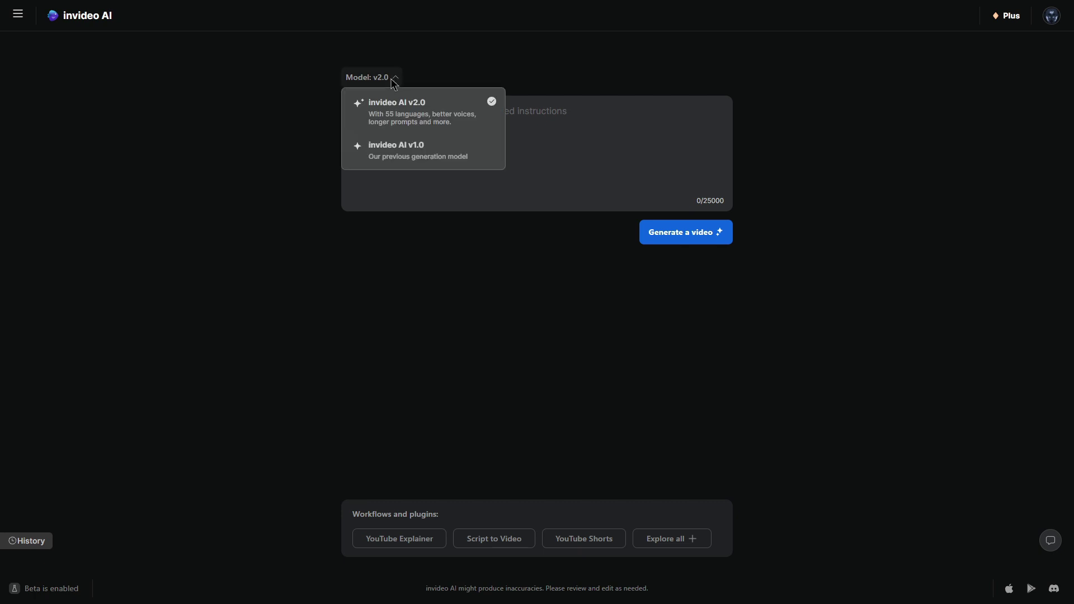
click(428, 115)
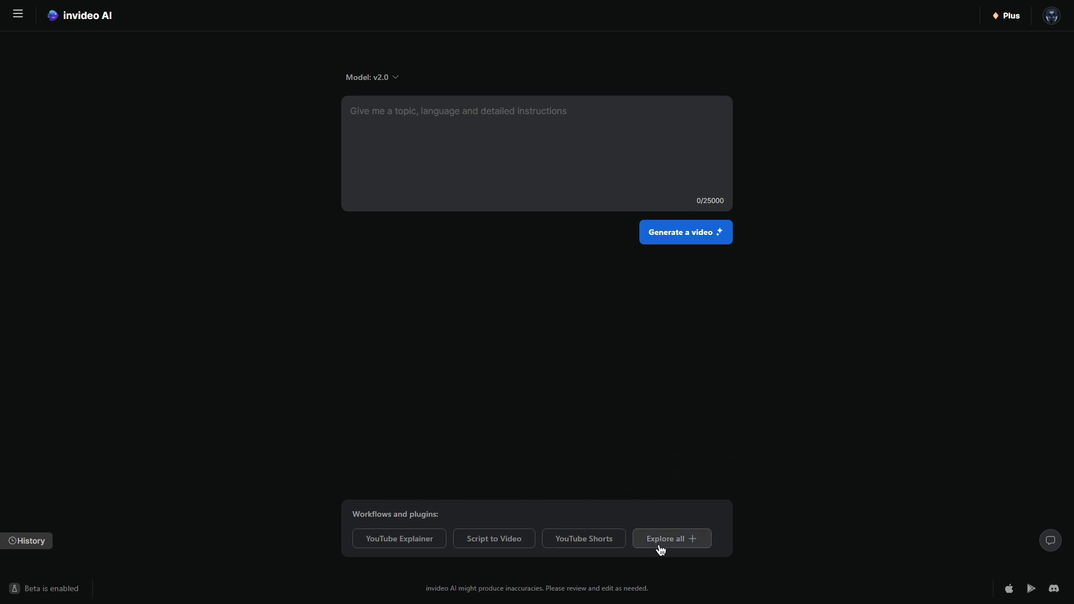
Open the Clone your voice plugin from the full Workflows and plugins list.
click(679, 544)
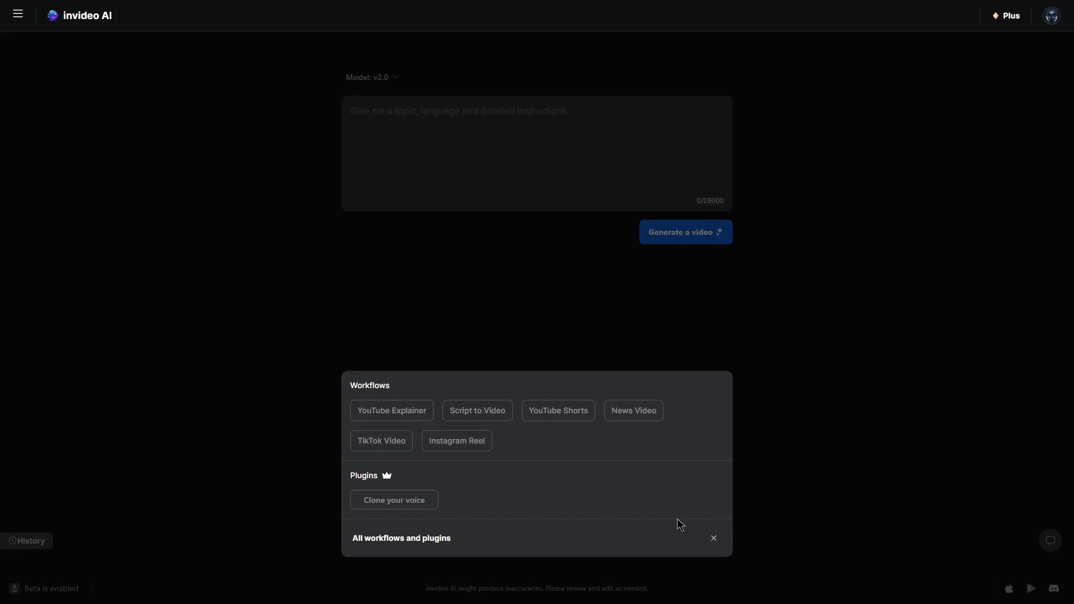
click(400, 506)
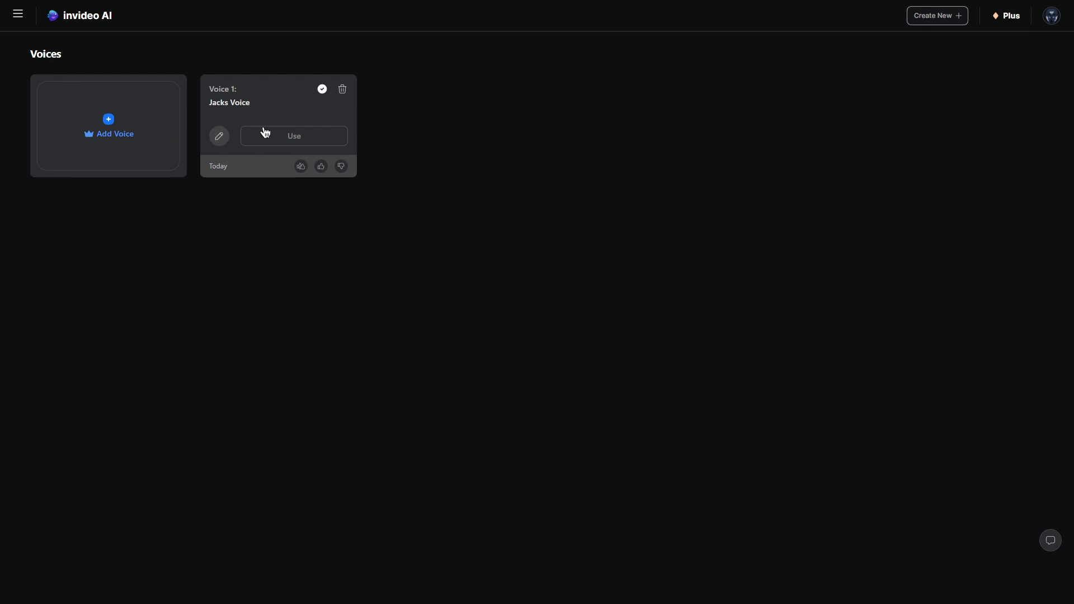
click(115, 129)
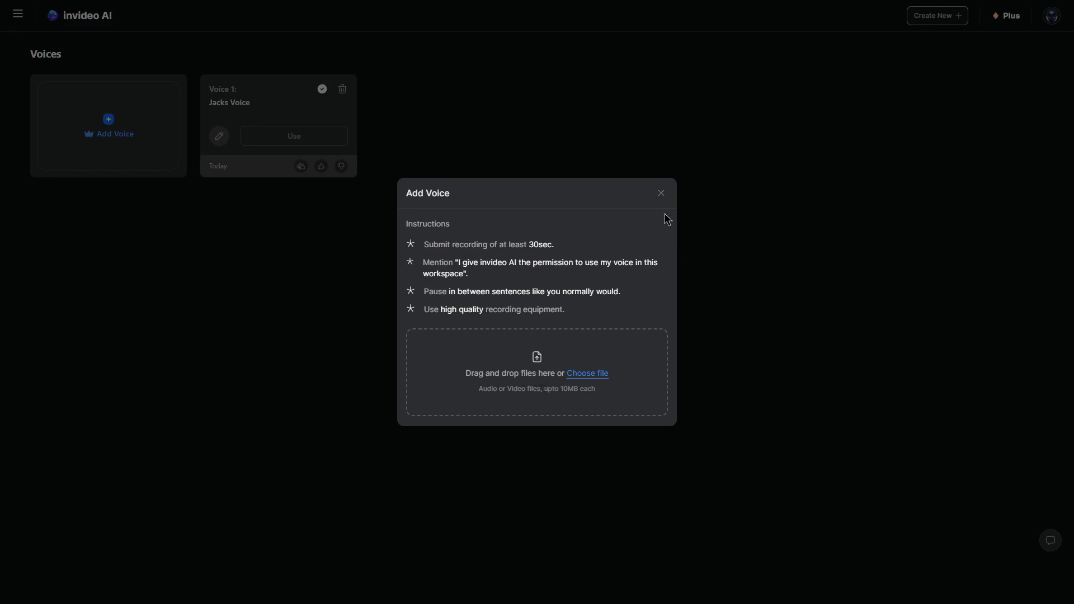
click(662, 194)
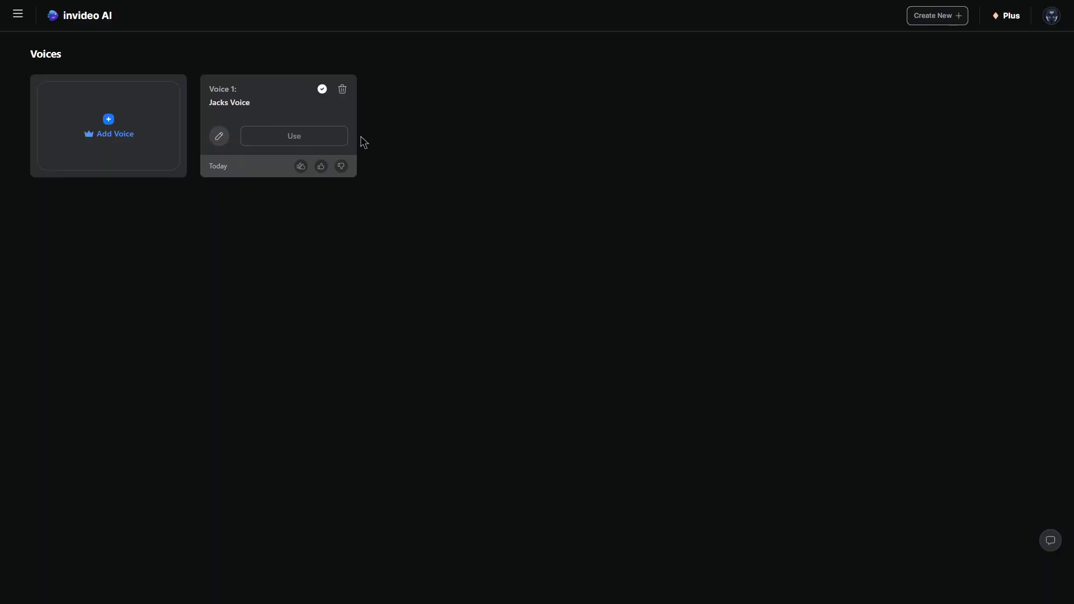
click(307, 144)
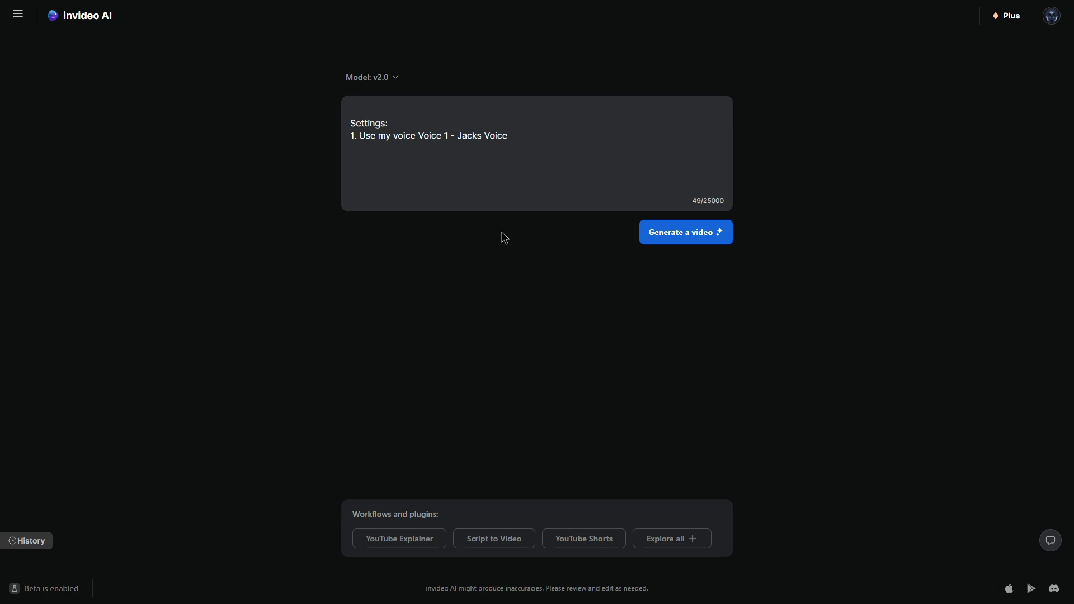
Paste the energetic travel-short description with jokes, tropical music and cloned voice, and generate it.
text(Create a youtube short on the best places to visit, add an occasional joke throughout the video, and make the video energetic with some tropical music.)
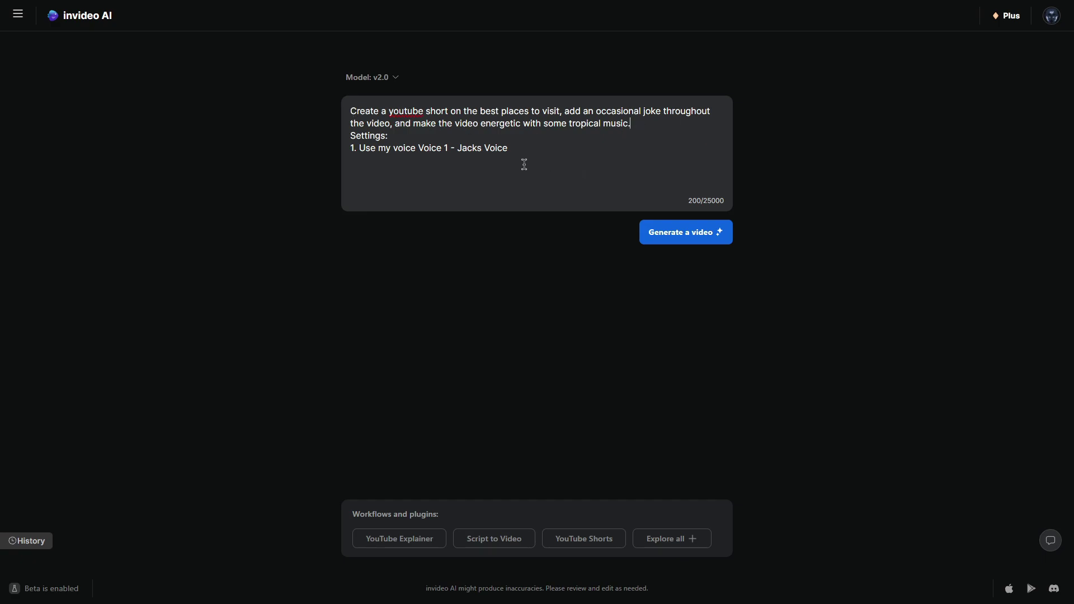
click(705, 243)
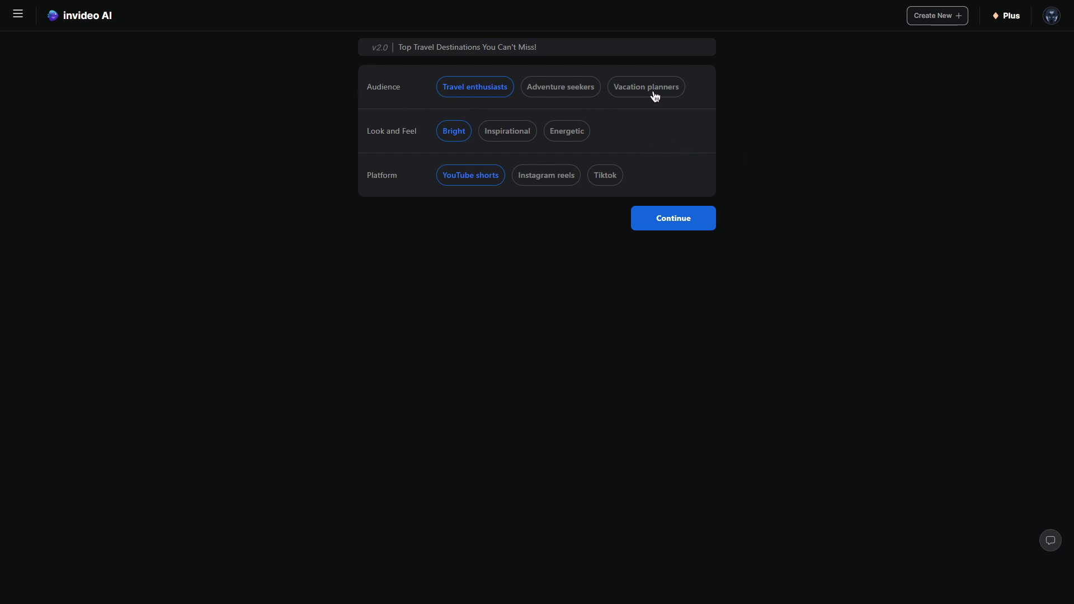
Continue with the Travel enthusiasts audience, Bright look and YouTube shorts platform.
click(706, 227)
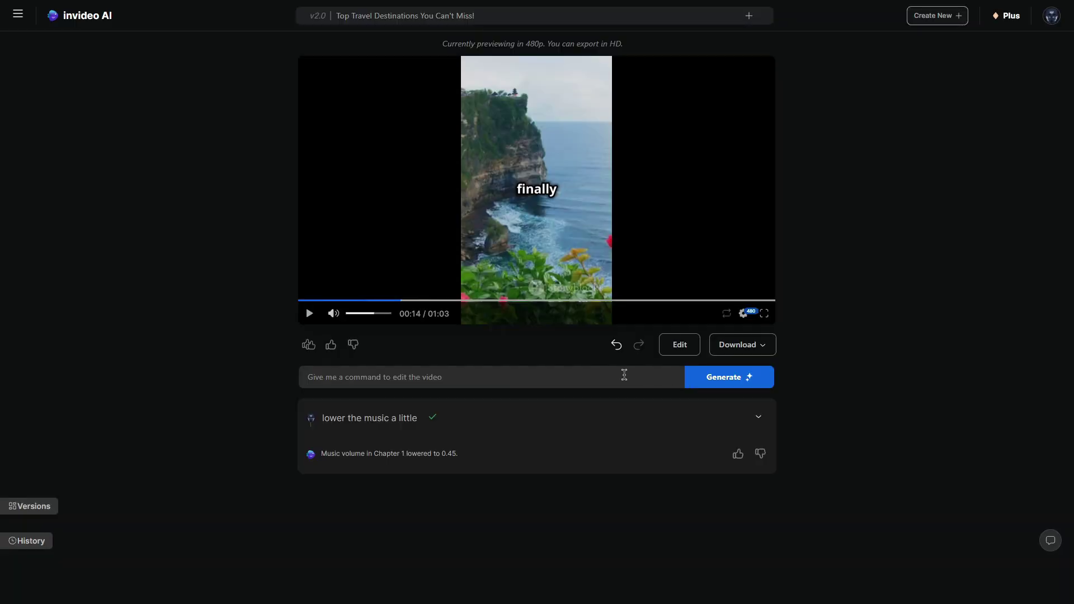
Undo the music volume change, apply 'change the language to italian', and preview full screen.
click(616, 345)
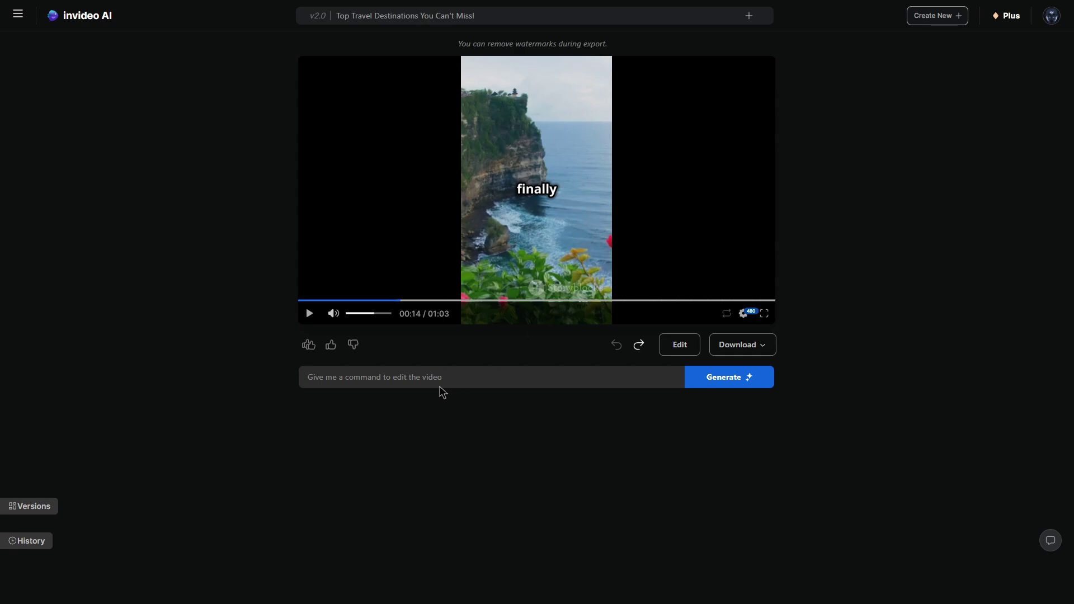
click(331, 380)
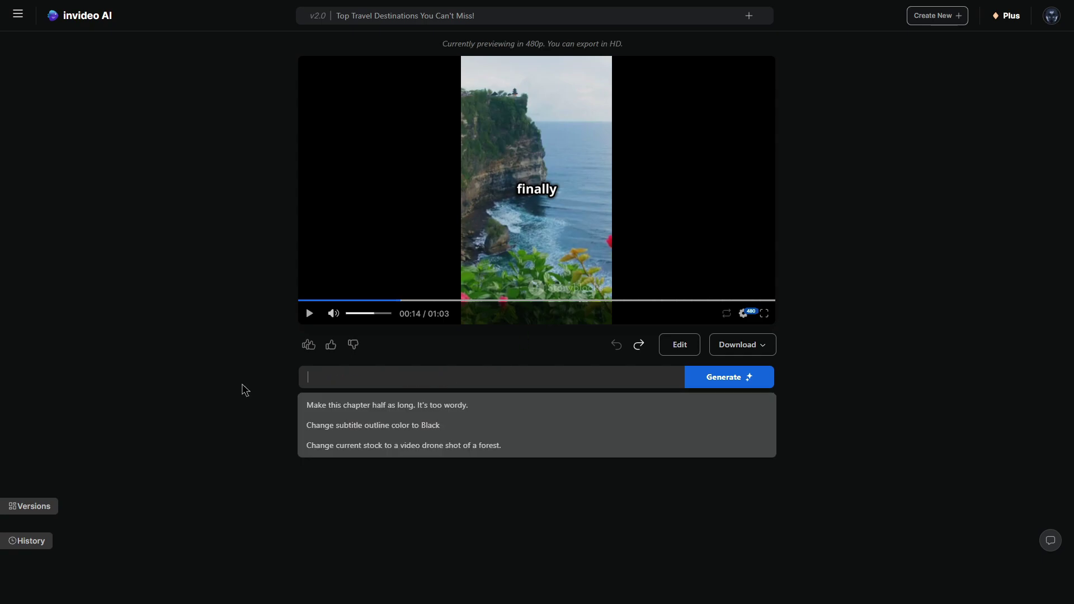
text(change the language to italian)
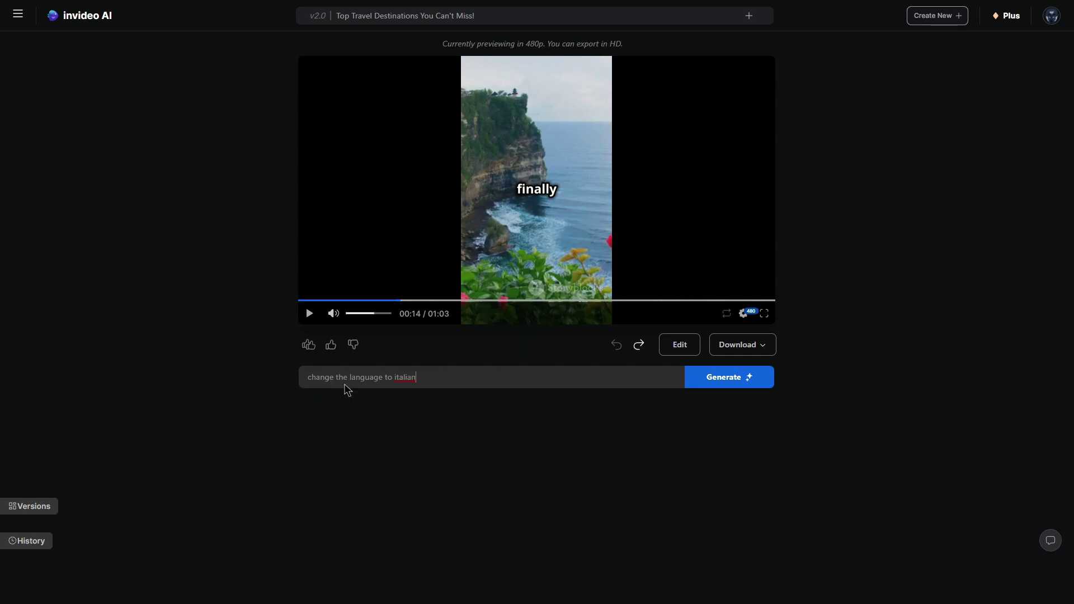
click(762, 389)
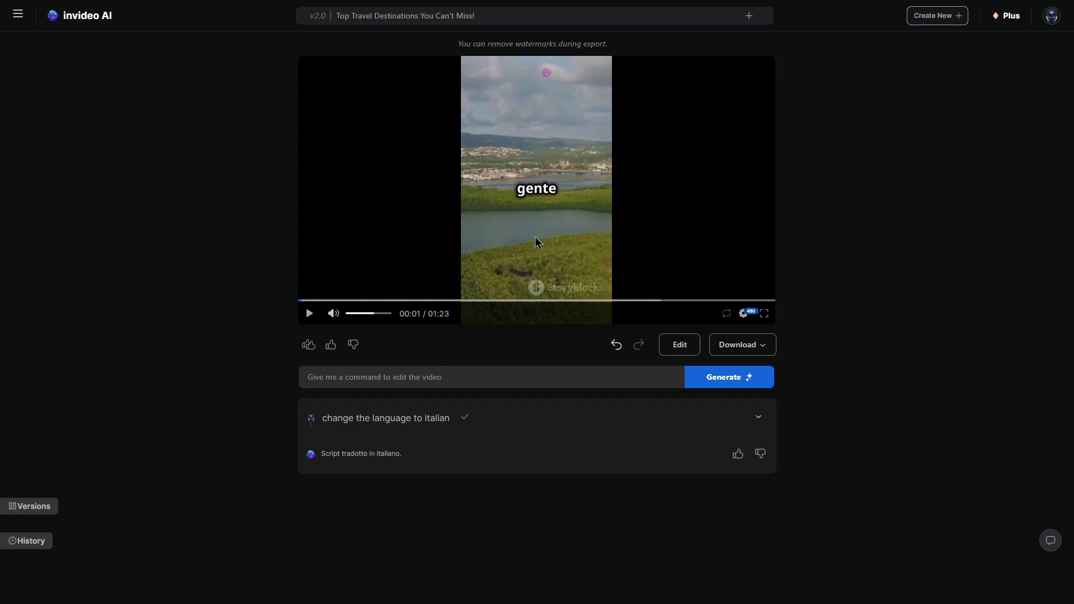
click(310, 315)
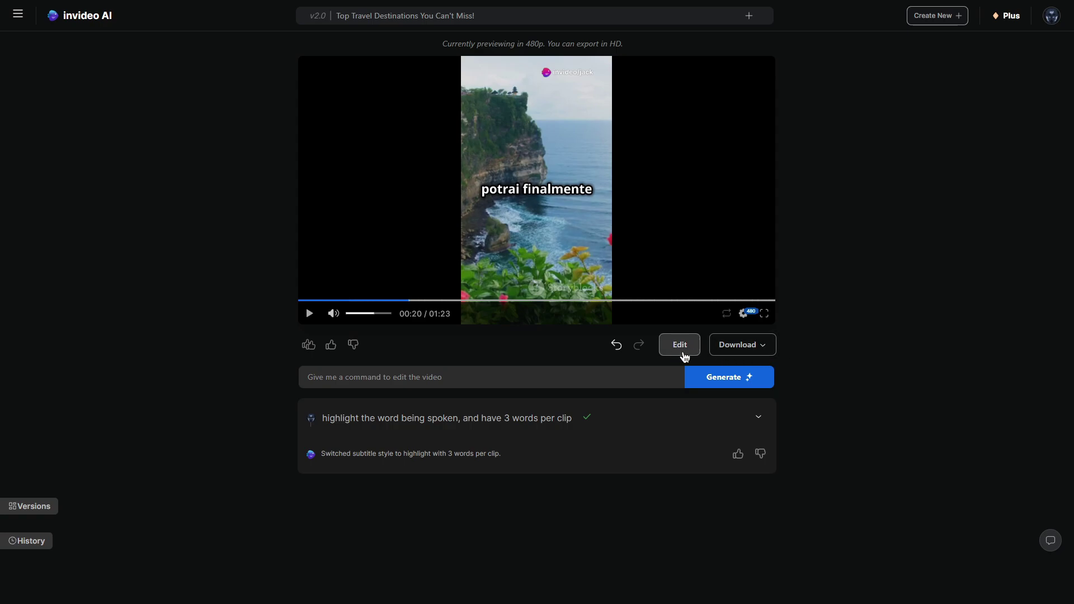
Open the media editor and browse the clip strip to the final clip and back.
click(693, 353)
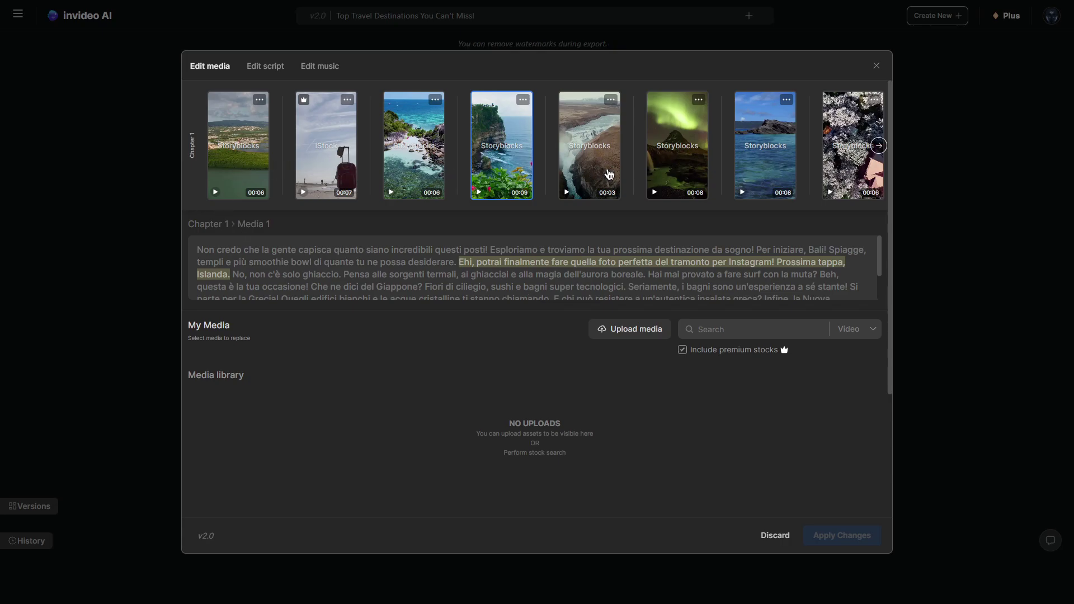
click(878, 146)
click(880, 148)
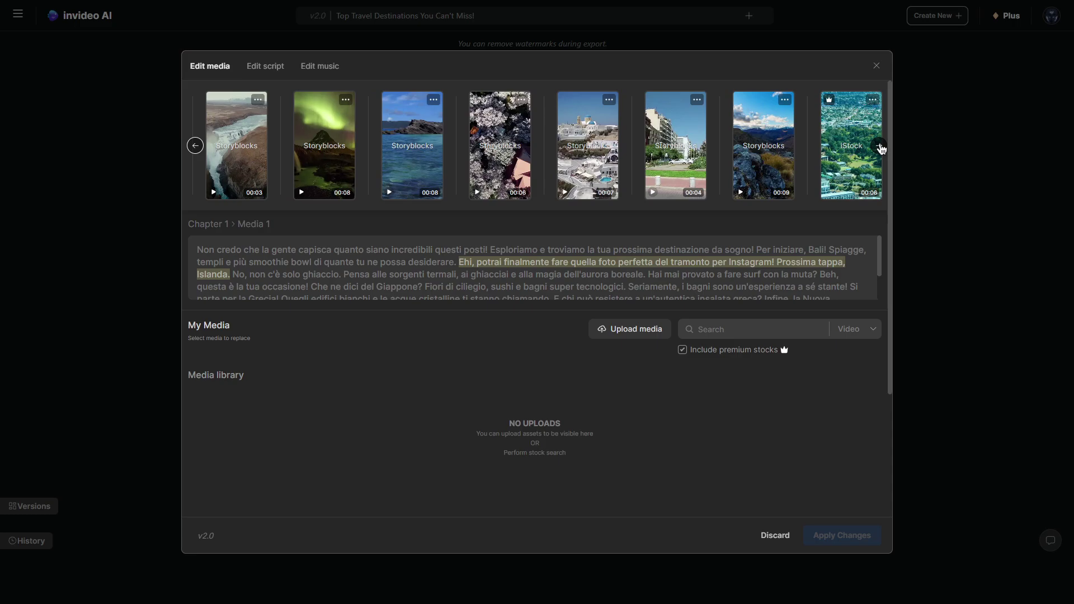
click(879, 148)
click(870, 152)
click(195, 146)
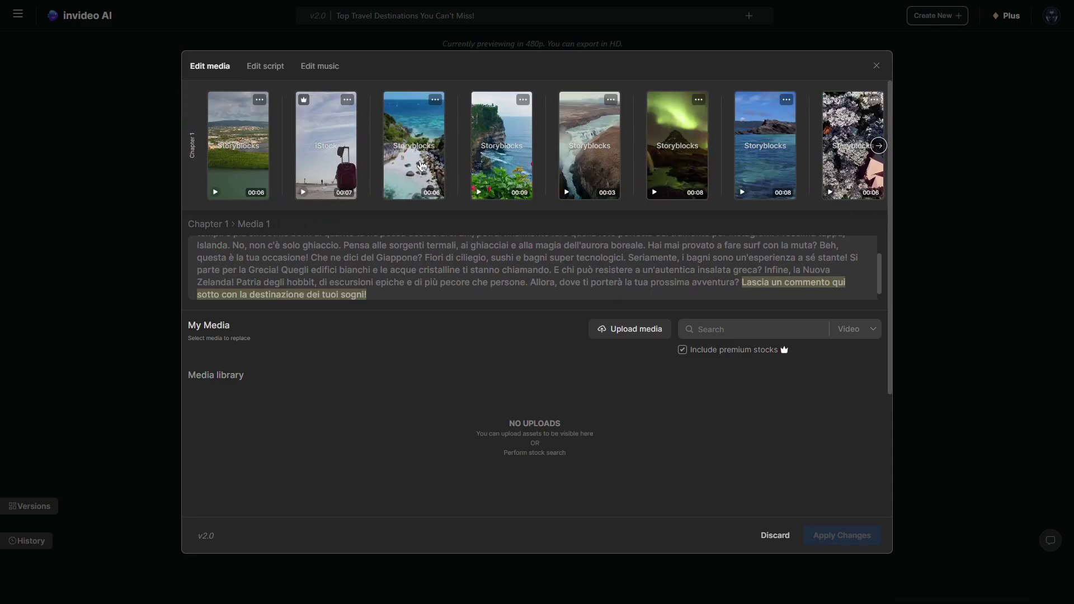
Select the third and fourth clips to see their Italian sentences, including the Islanda line.
click(423, 168)
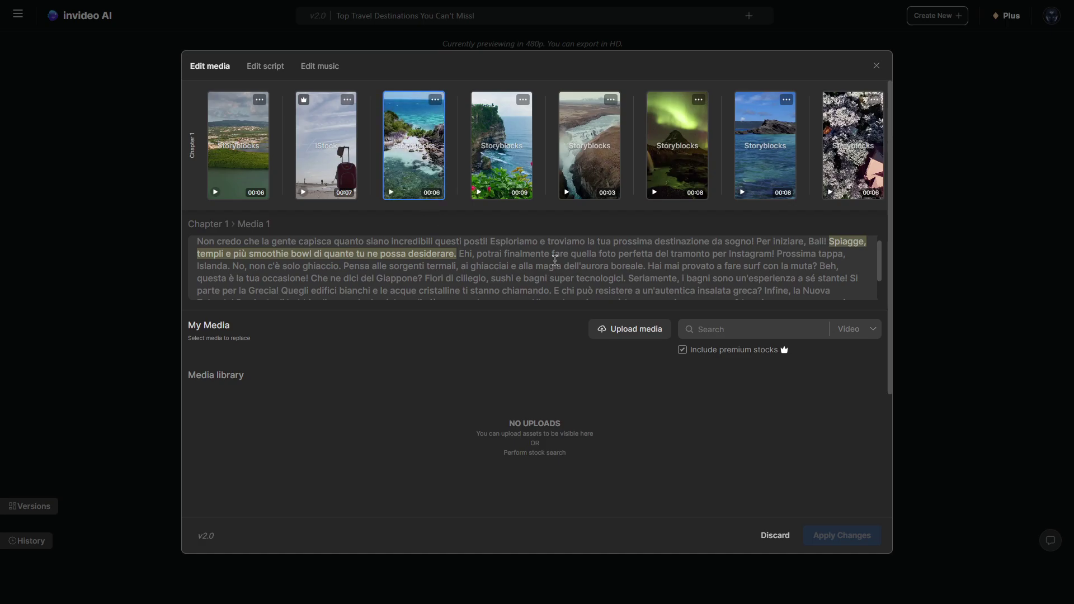
click(495, 255)
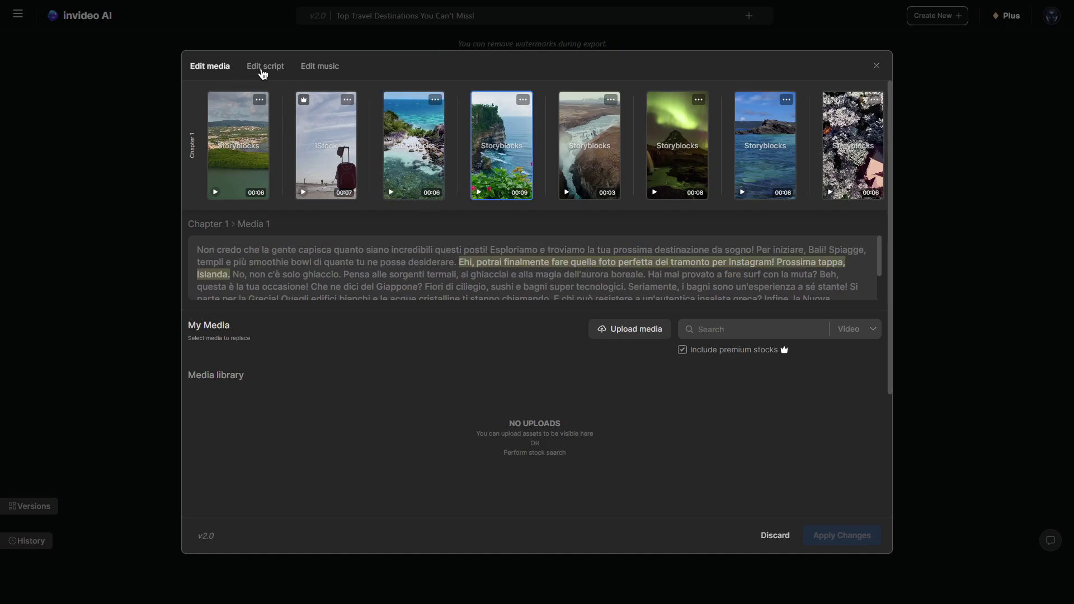
click(263, 67)
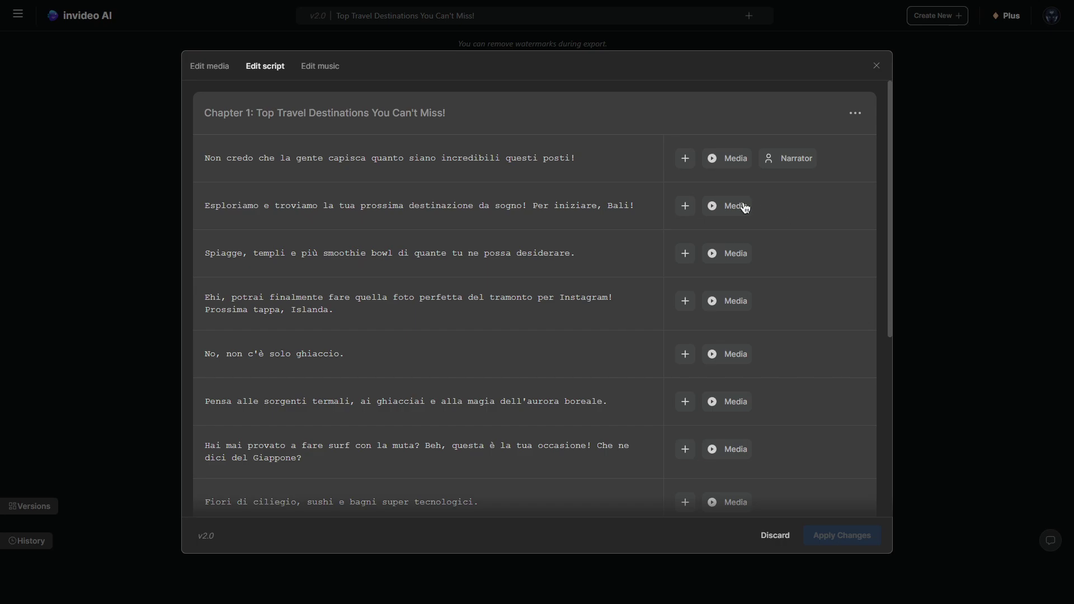
Review the script rows, a row's Edit Actions popup and the music, then open download settings.
scroll(335, 201, down, 5)
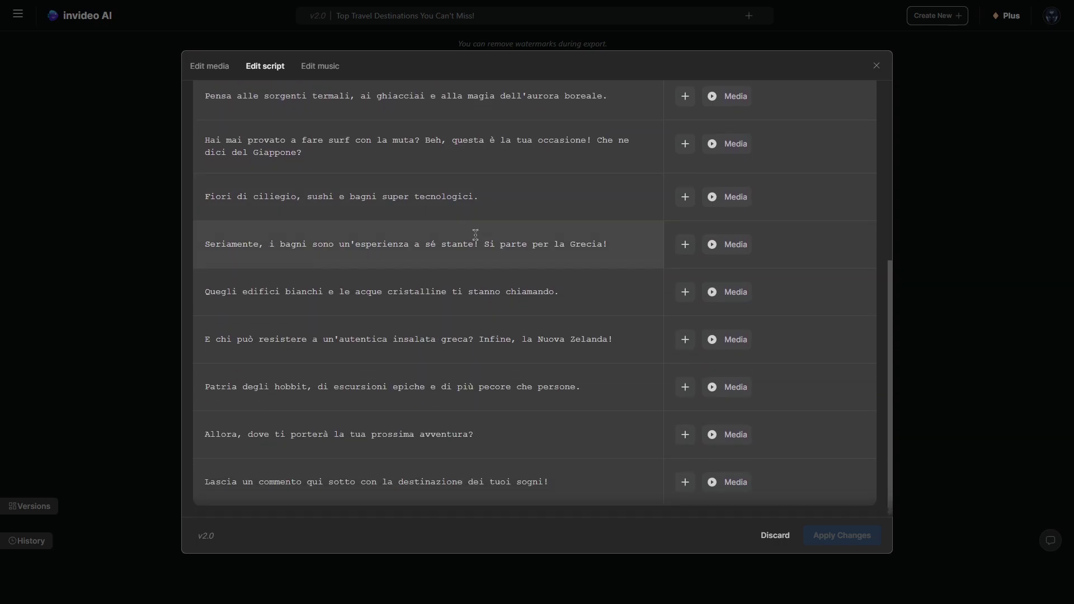
scroll(699, 252, up, 5)
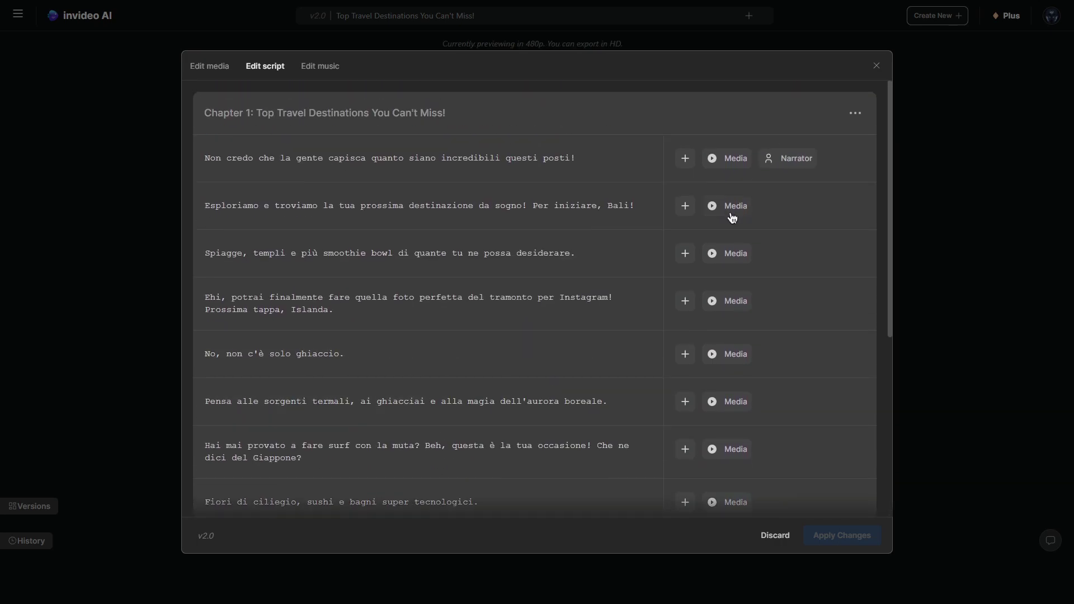
click(686, 207)
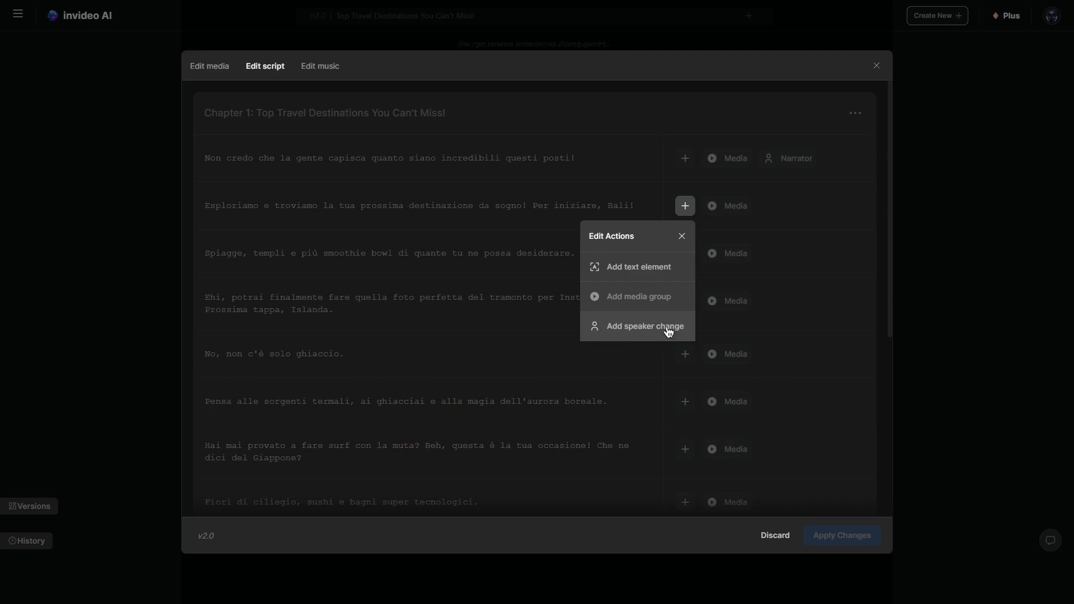
click(681, 235)
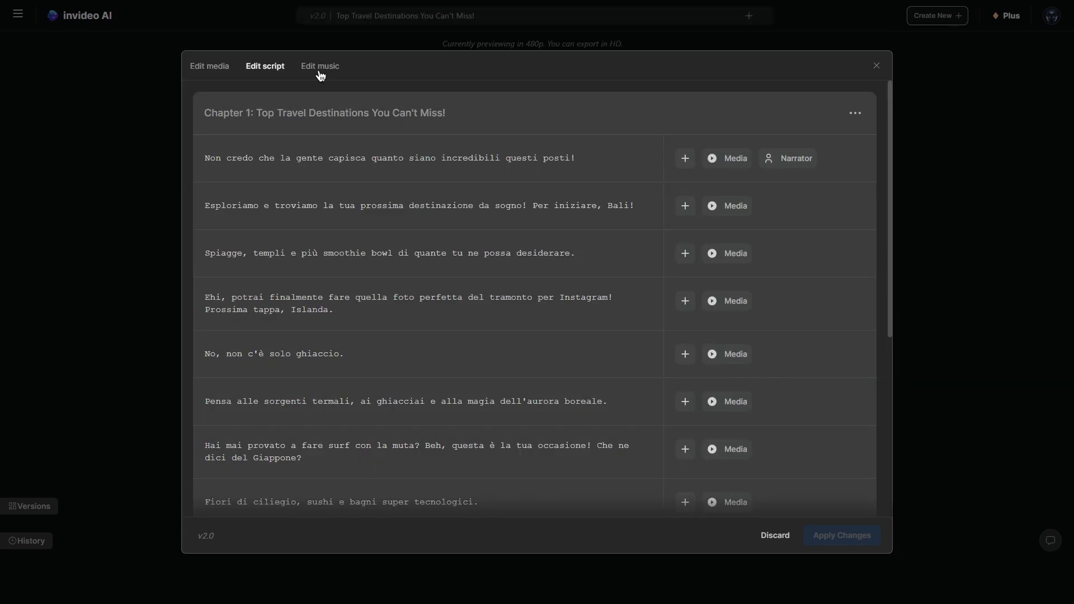
click(320, 67)
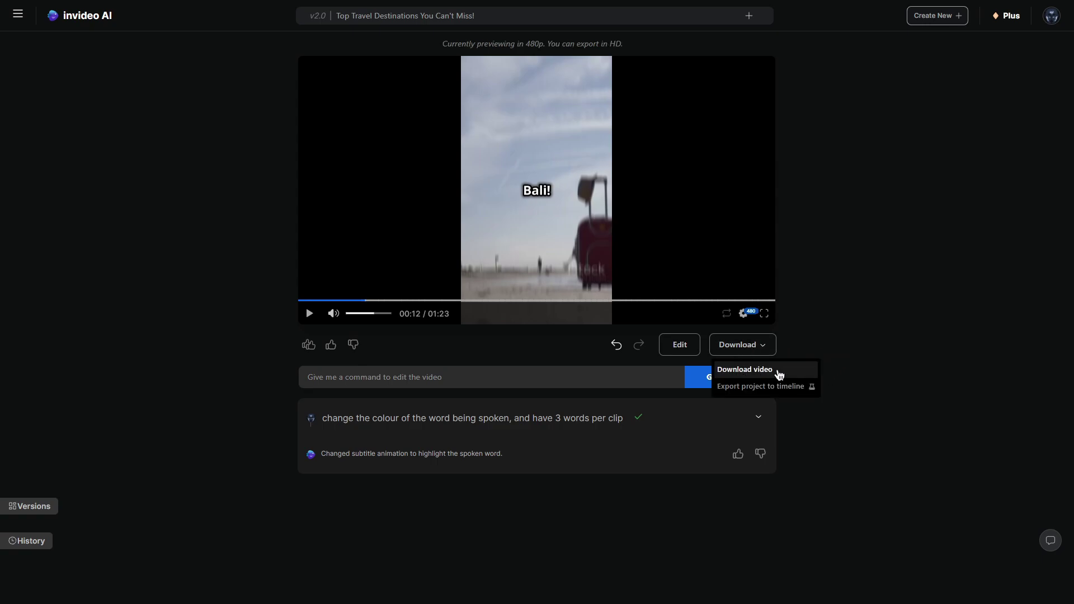
click(779, 372)
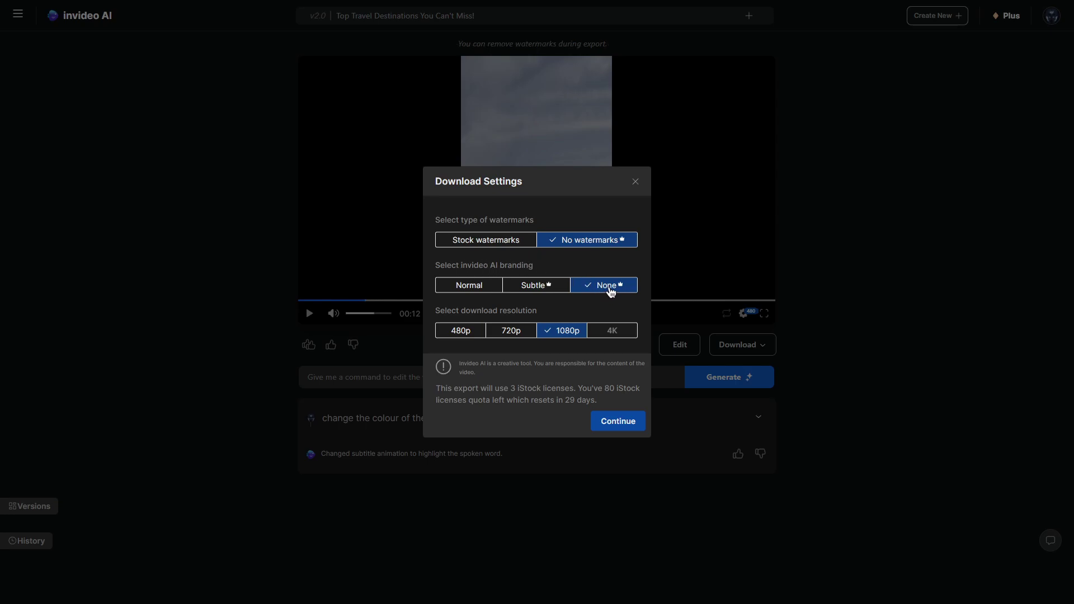
Export the video at 1080p with No watermarks and invideo AI branding set to None.
click(490, 240)
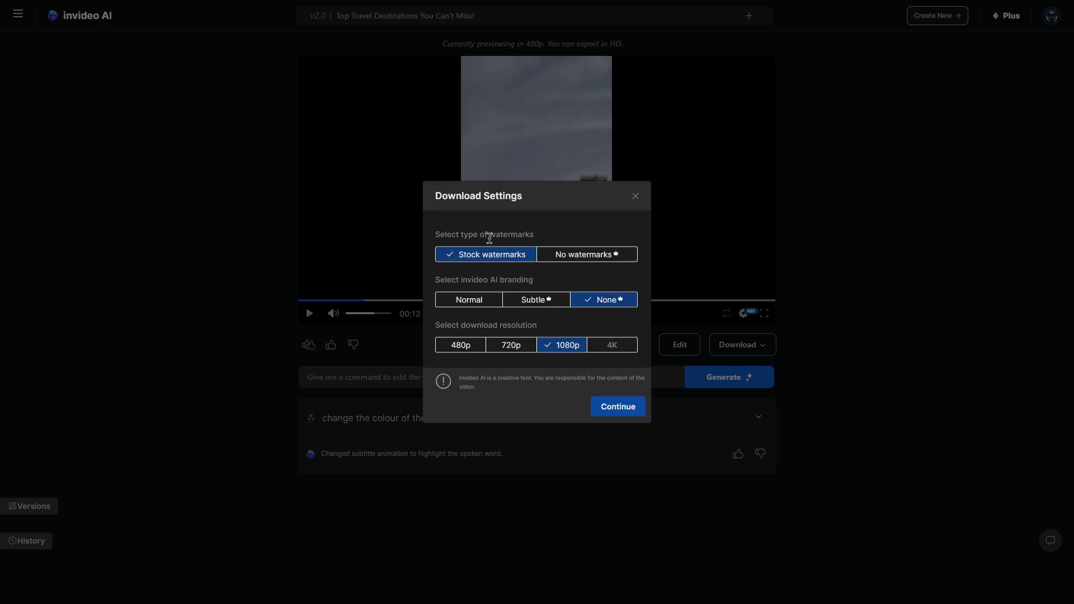
click(480, 301)
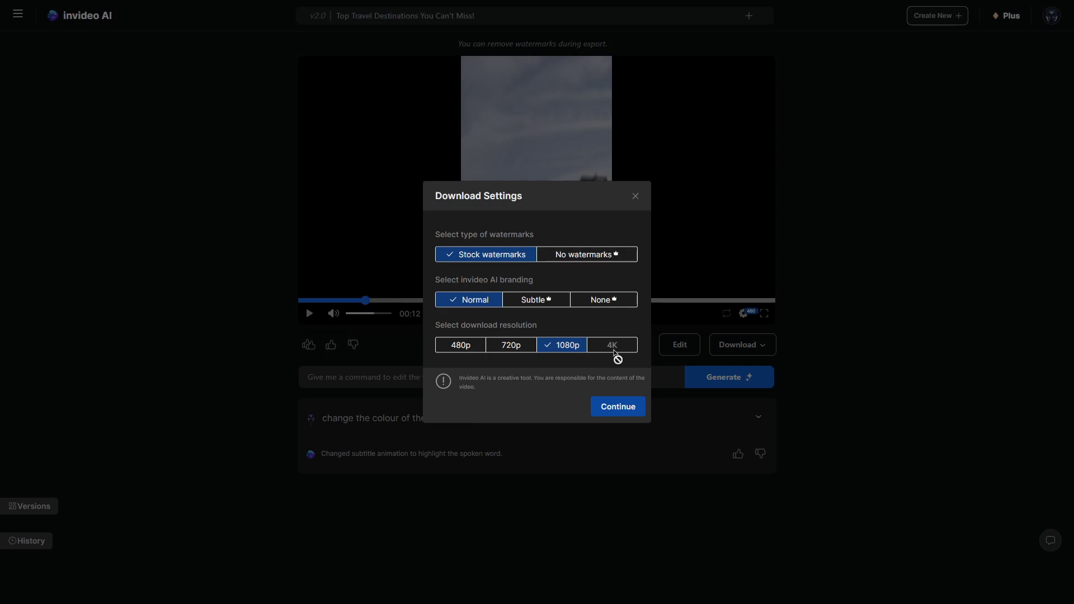
click(582, 257)
click(613, 288)
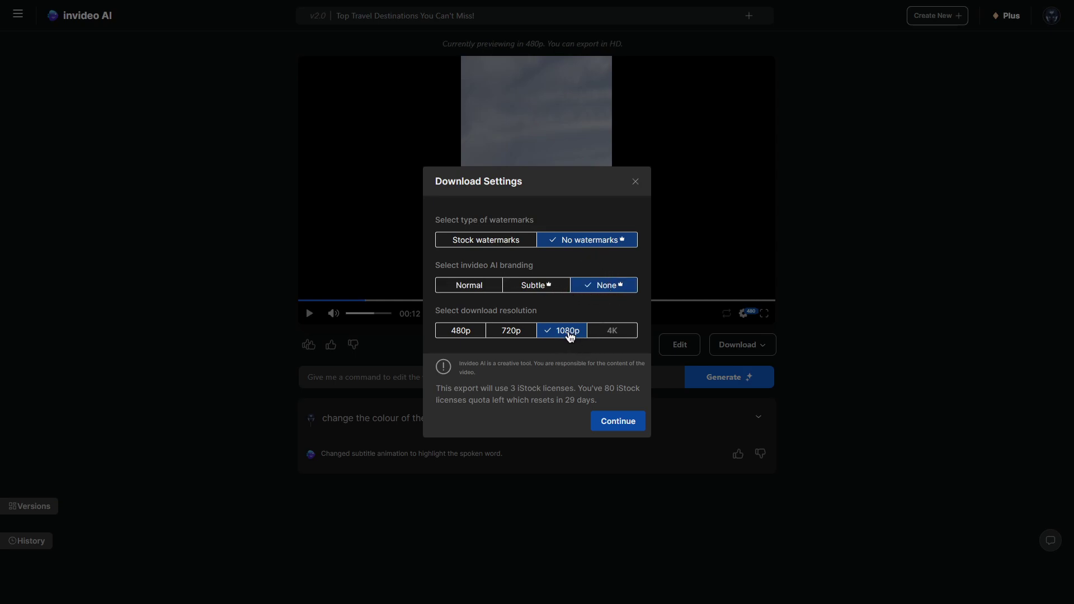
click(619, 422)
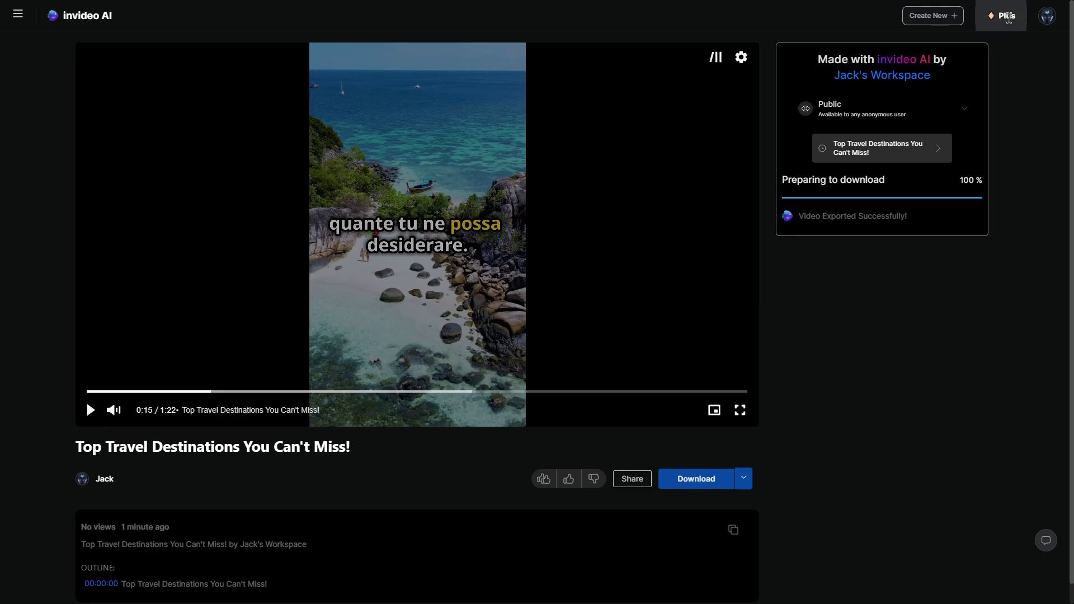
click(1008, 17)
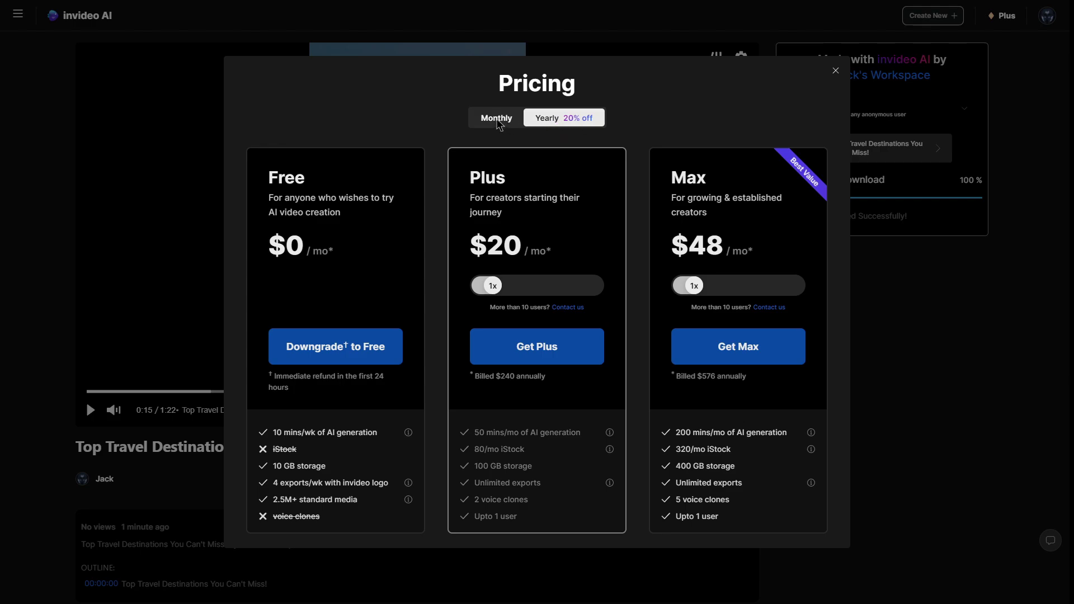
Compare monthly and yearly plan prices, ending on yearly (Plus $240, Max $576).
click(497, 120)
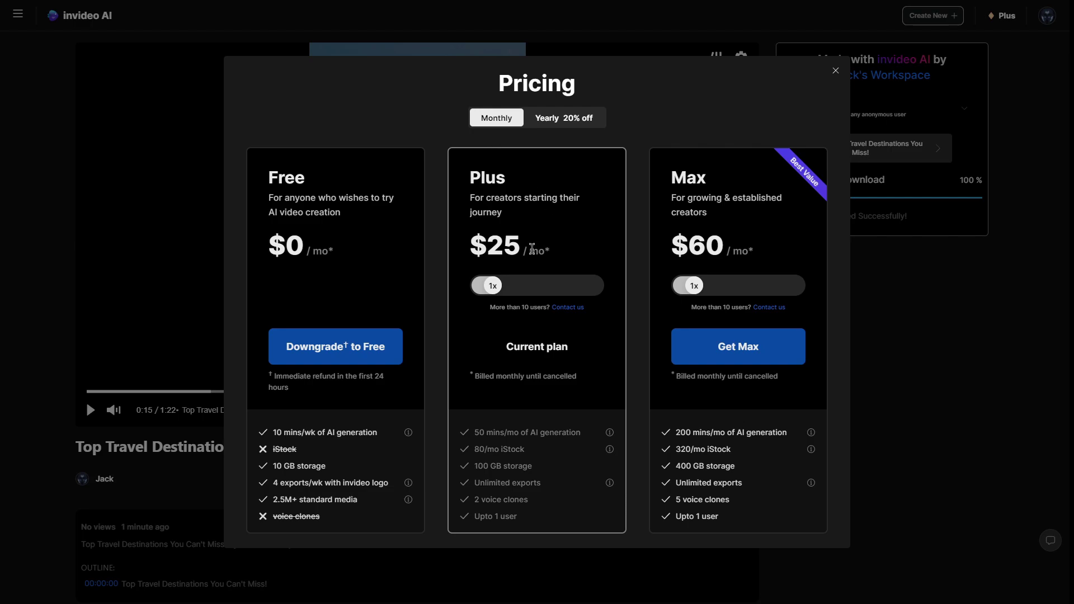
click(553, 125)
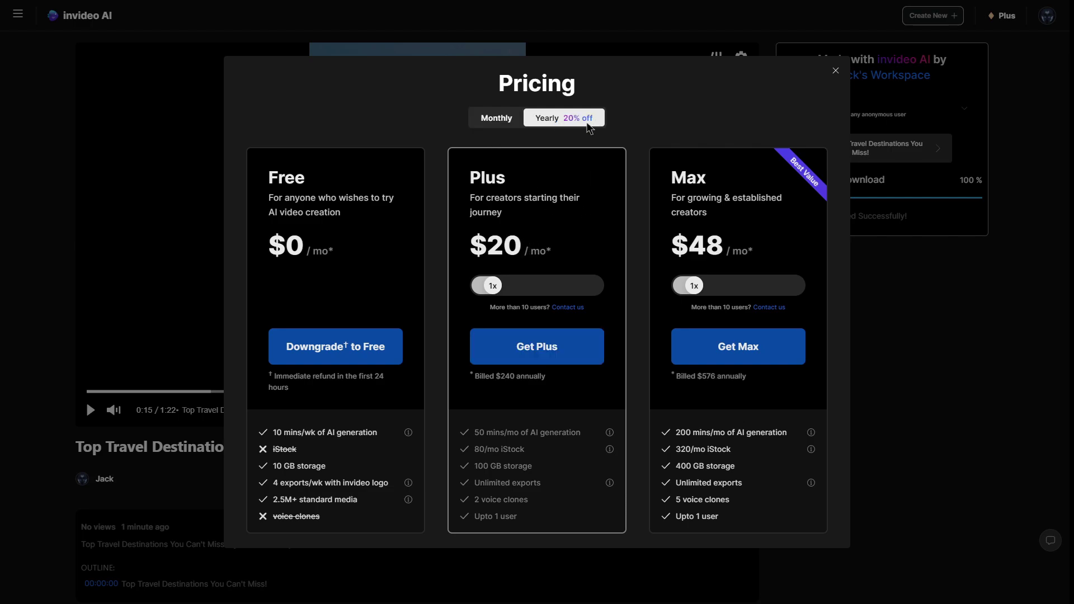